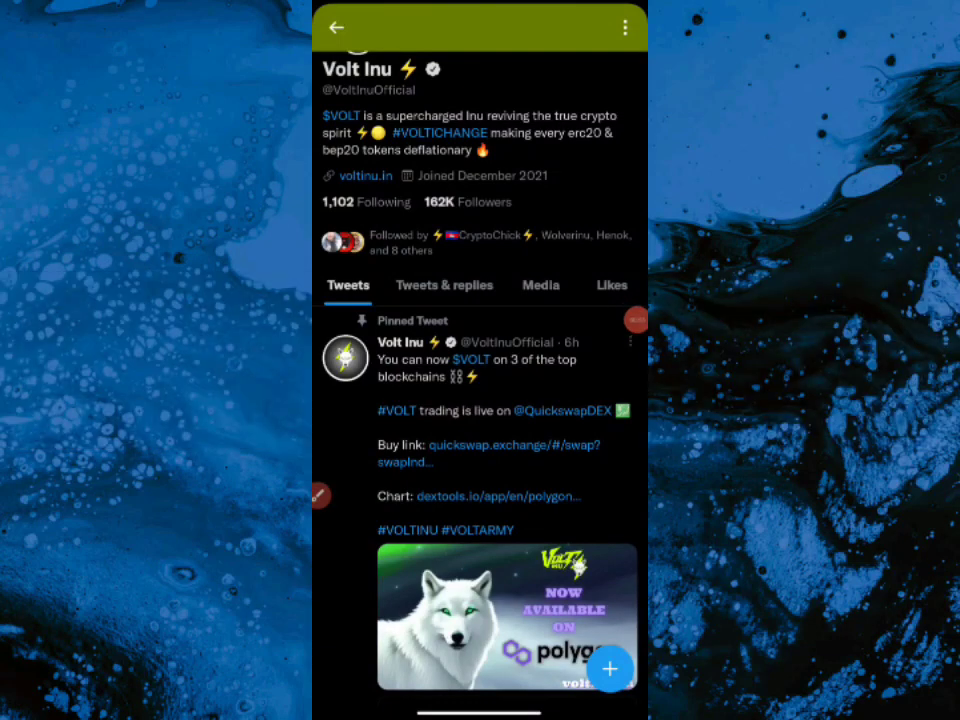
Step: Scroll the Volt Inu profile and view the Polygon announcement image full-size
{"action": "scroll", "coordinate": [480, 400], "scroll_direction": "down", "scroll_amount": 3}
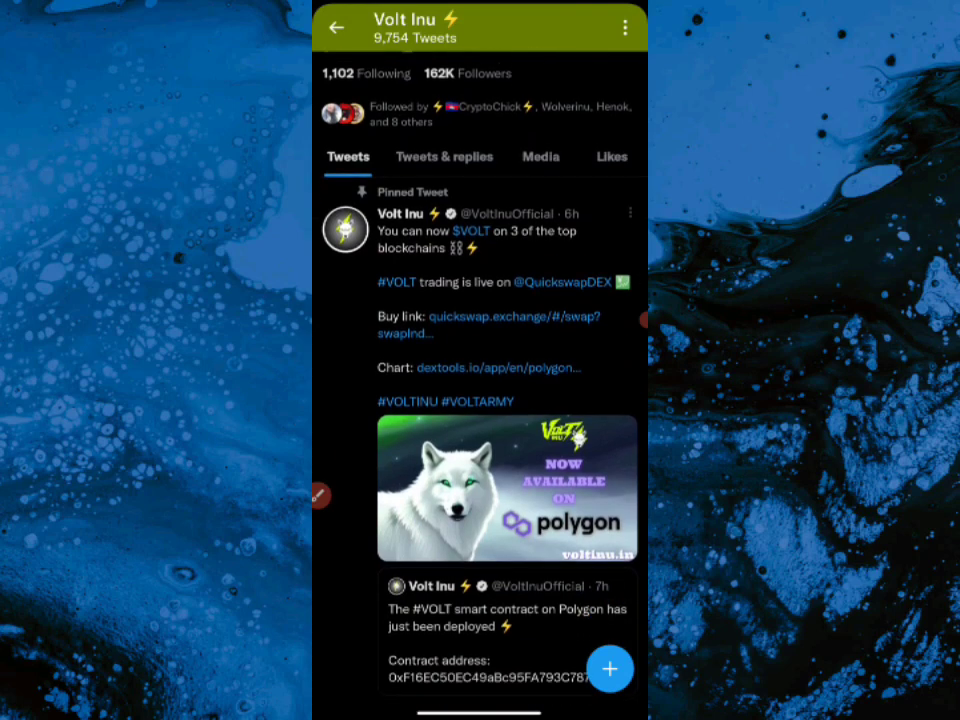
{"action": "left_click", "coordinate": [320, 494]}
{"action": "mouse_move", "coordinate": [565, 188]}
{"action": "left_mouse_down"}
{"action": "mouse_move", "coordinate": [605, 230]}
{"action": "mouse_move", "coordinate": [550, 205]}
{"action": "left_mouse_up"}
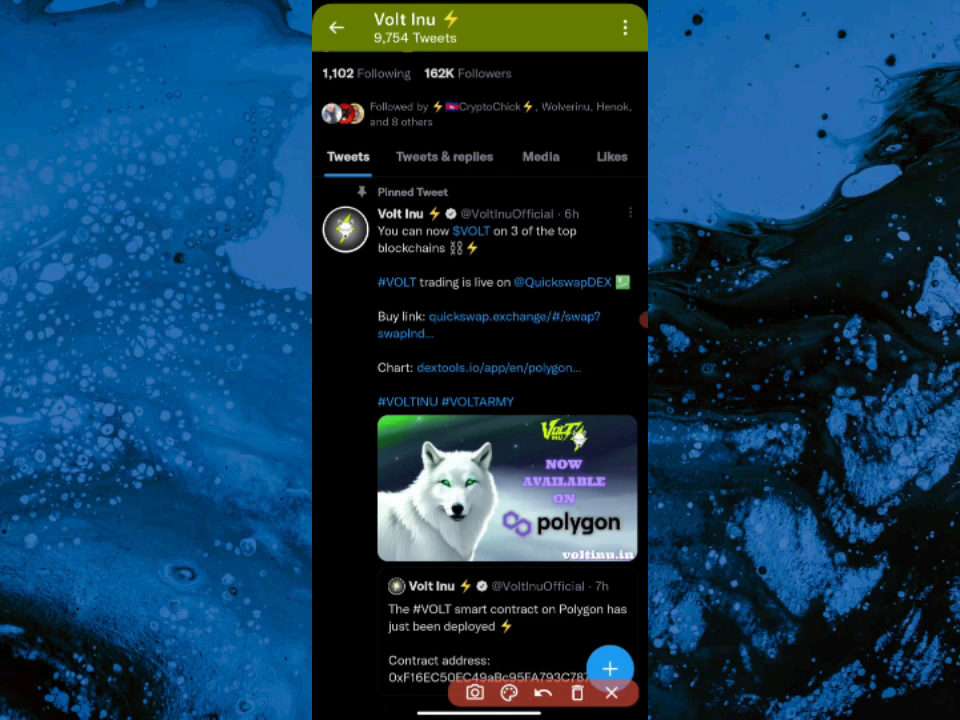
{"action": "left_click", "coordinate": [611, 692]}
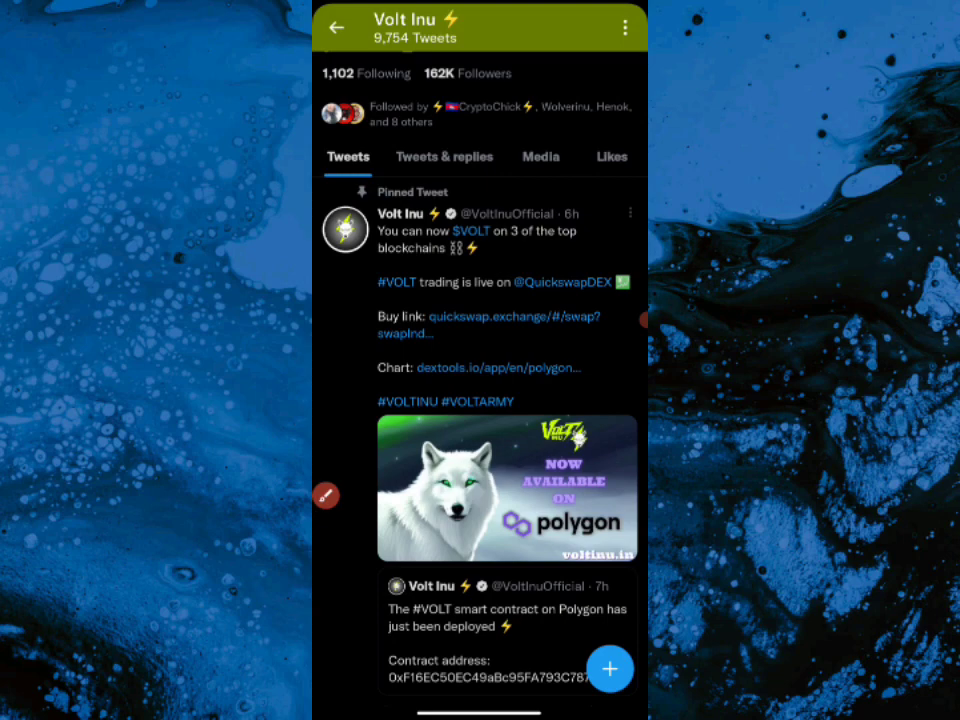
{"action": "left_click", "coordinate": [507, 488]}
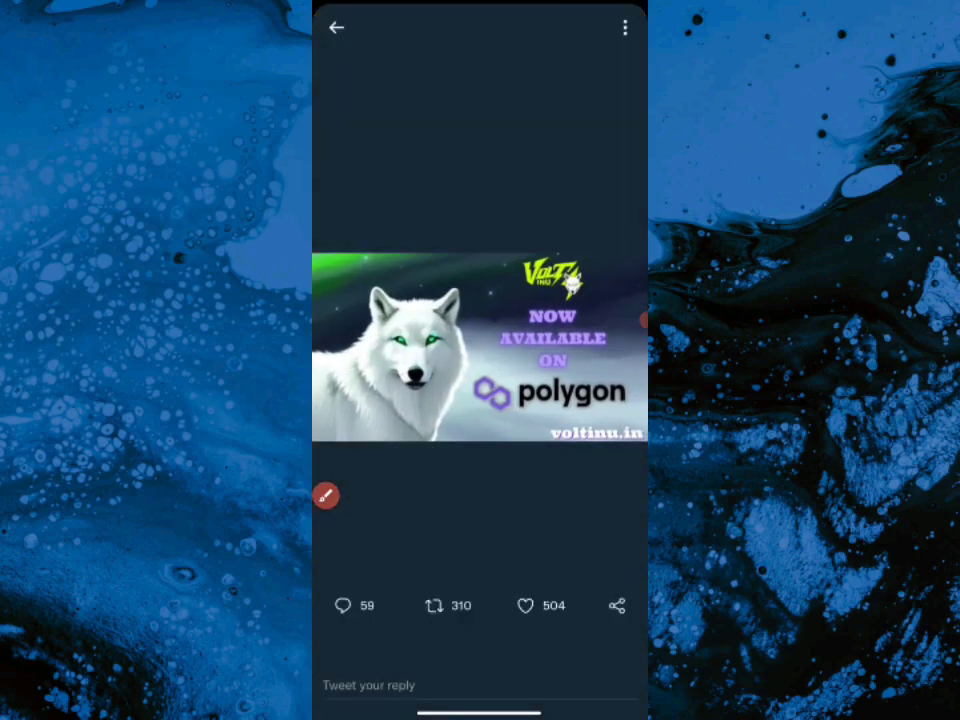
{"action": "left_click", "coordinate": [336, 27]}
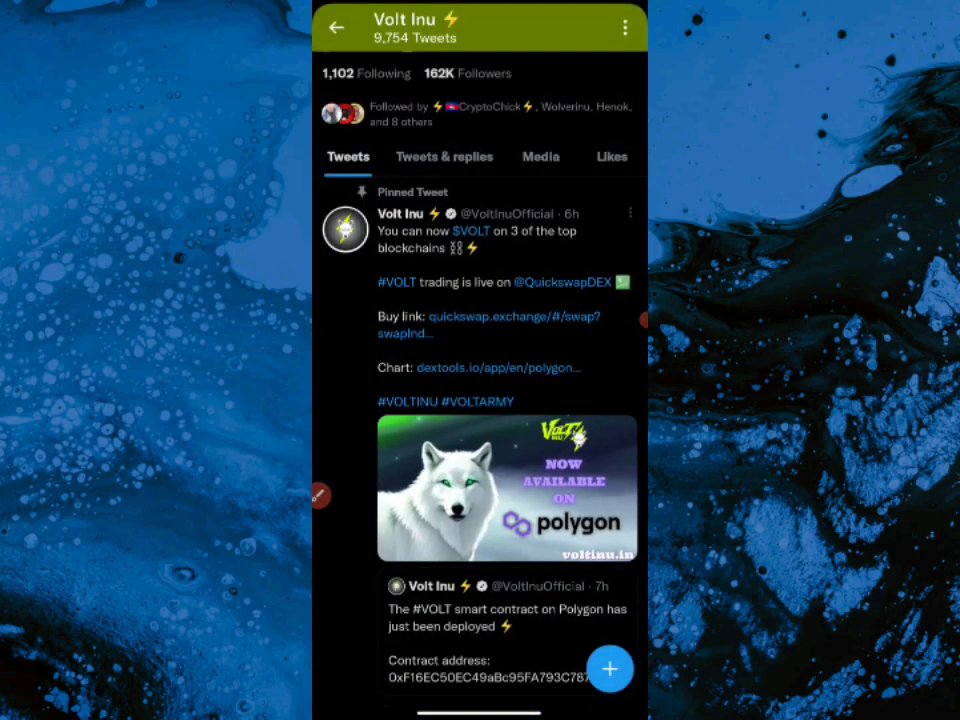
Step: Open the pinned tweet's quickswap.exchange Buy link in the in-app browser
{"action": "left_click", "coordinate": [319, 494]}
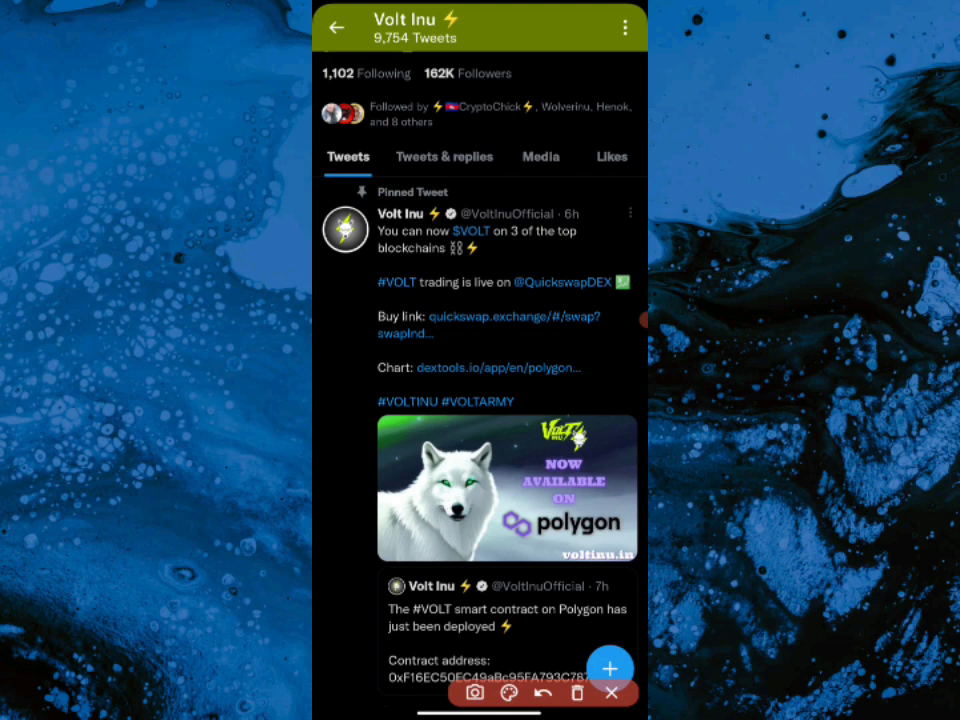
{"action": "left_click", "coordinate": [611, 692]}
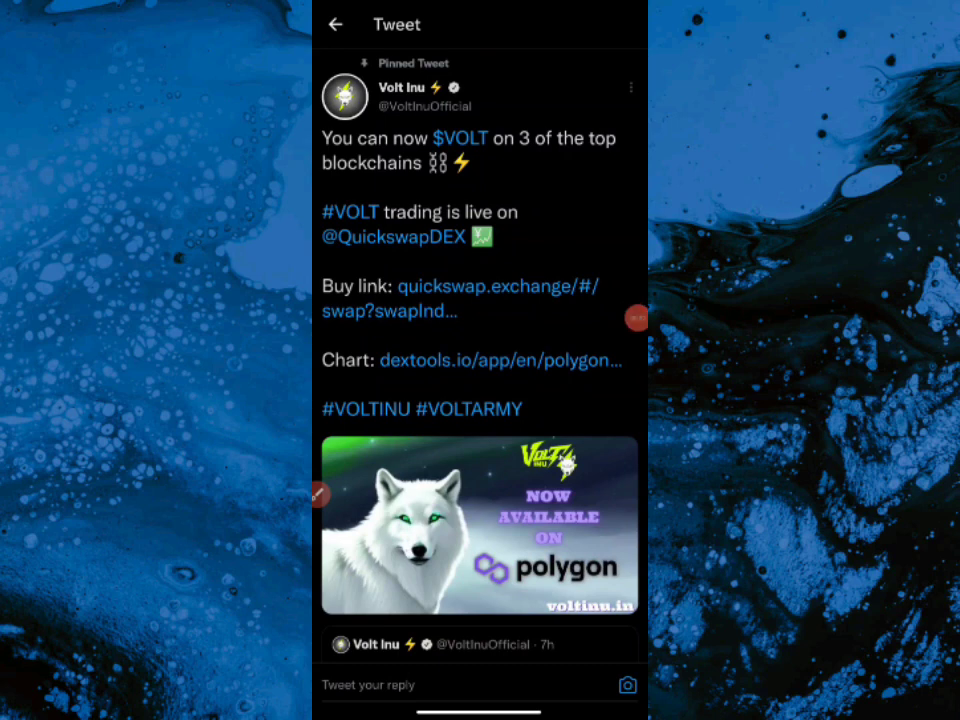
{"action": "left_click", "coordinate": [497, 288]}
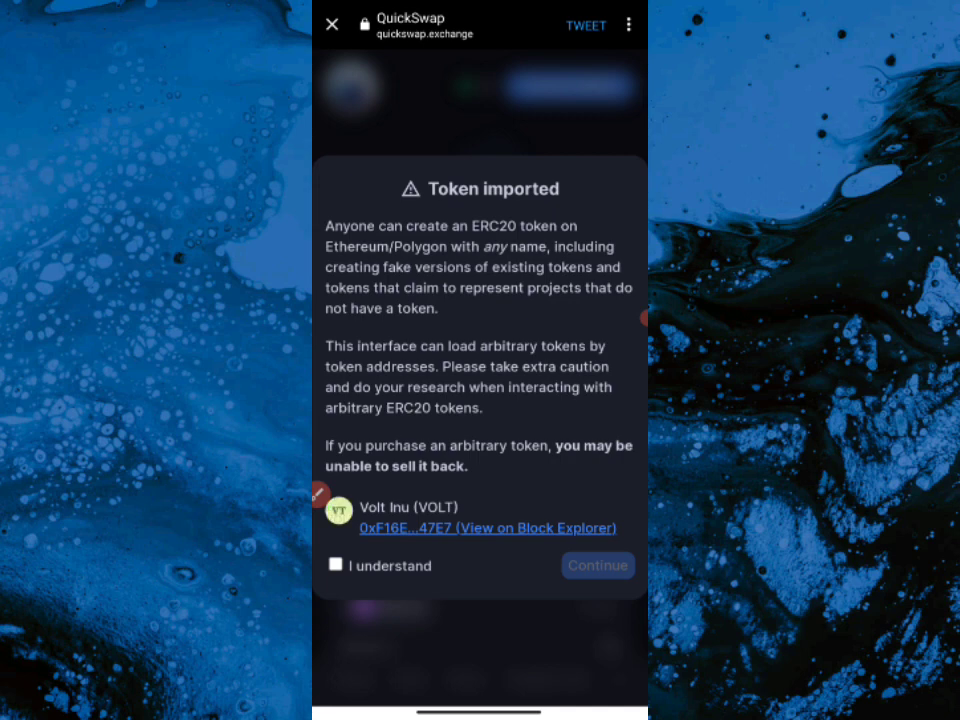
Step: Acknowledge the Volt Inu (VOLT) import risk and continue to the MATIC/VOLT swap form
{"action": "left_click", "coordinate": [336, 565]}
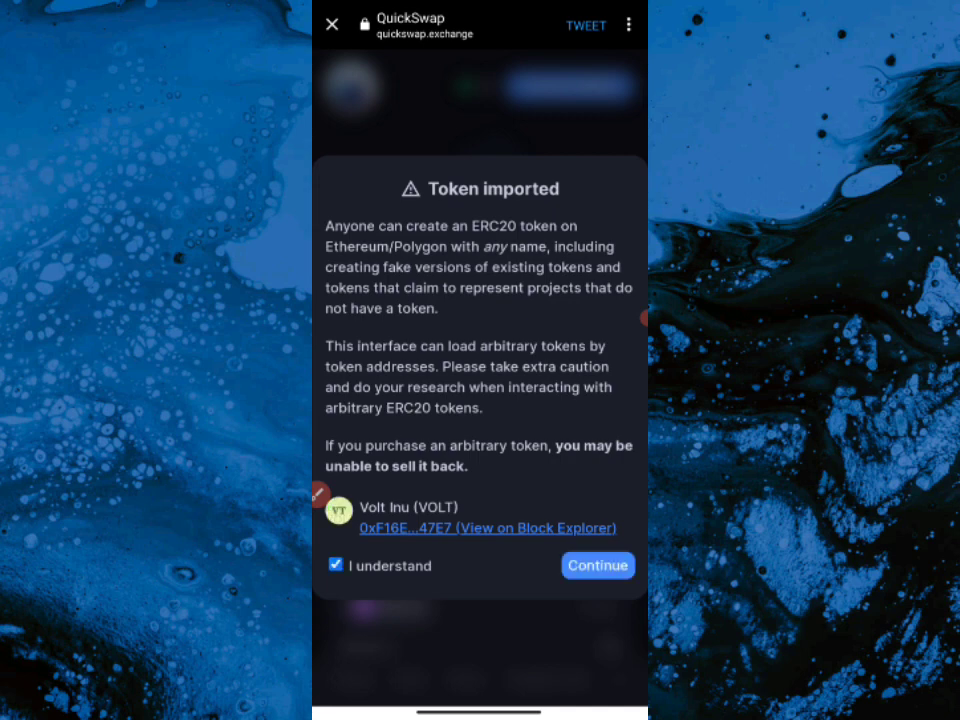
{"action": "left_click", "coordinate": [597, 565]}
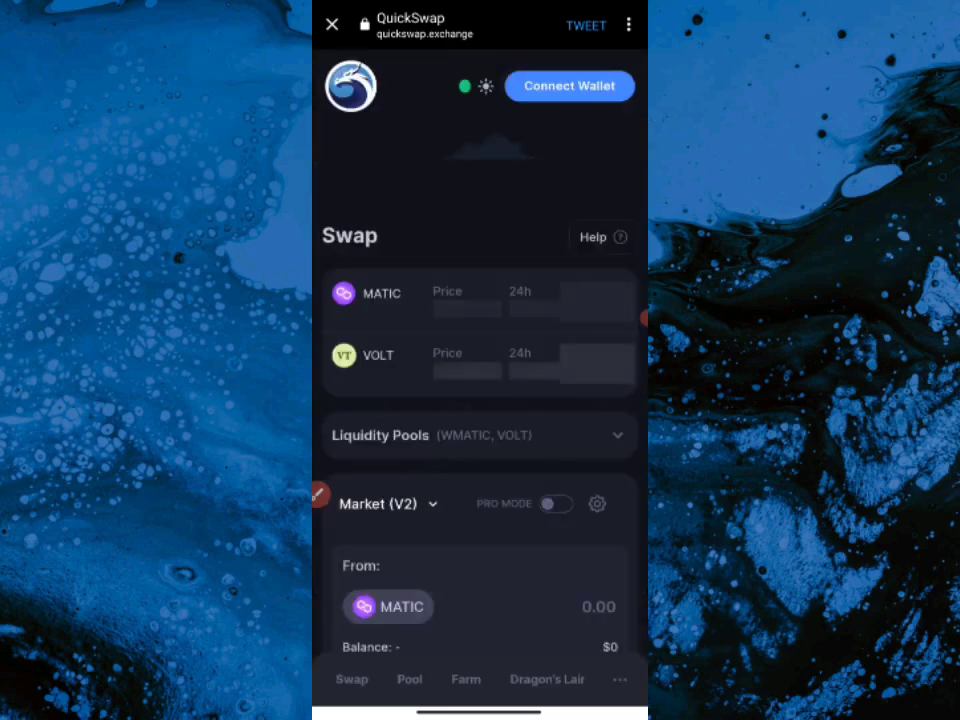
{"action": "scroll", "coordinate": [480, 400], "scroll_direction": "down", "scroll_amount": 5}
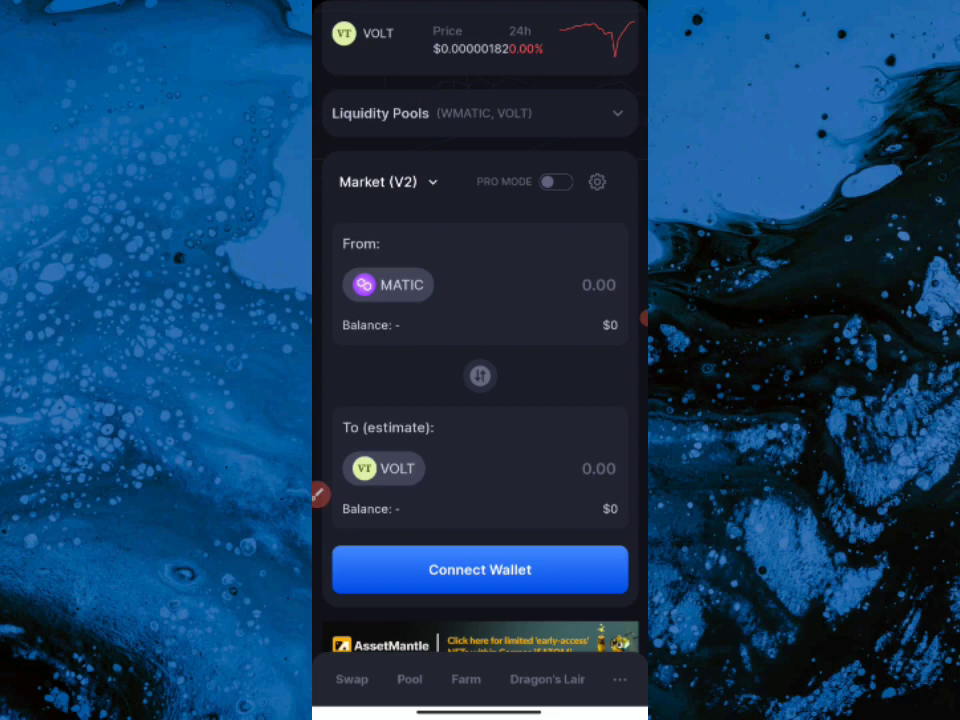
{"action": "scroll", "coordinate": [480, 400], "scroll_direction": "up", "scroll_amount": 5}
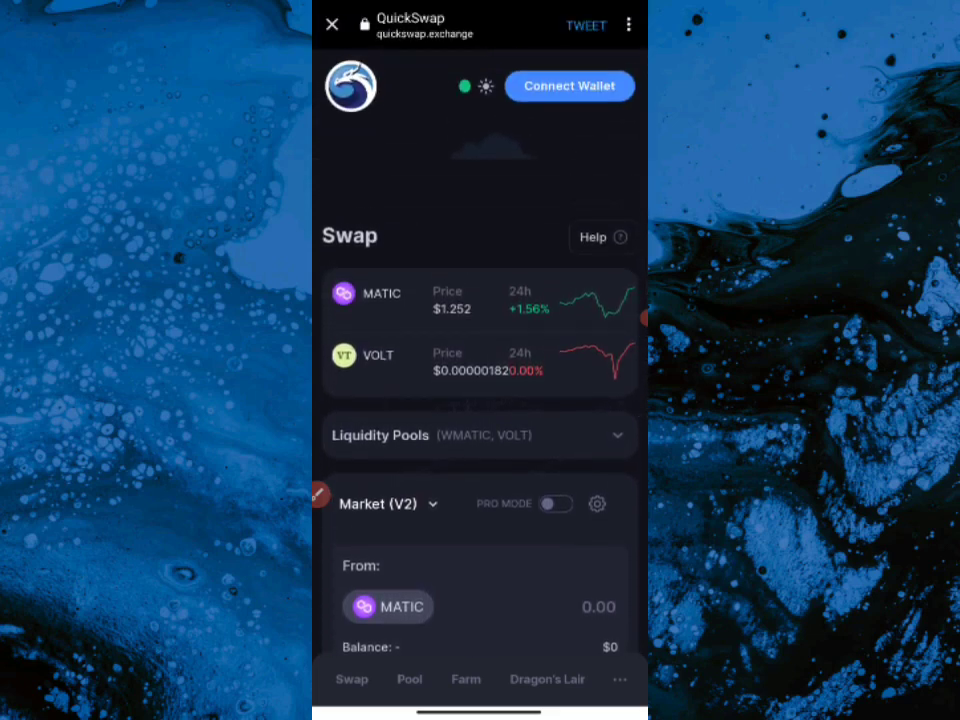
{"action": "left_click", "coordinate": [318, 494]}
{"action": "left_click_drag", "start_coordinate": [600, 38], "coordinate": [525, 133]}
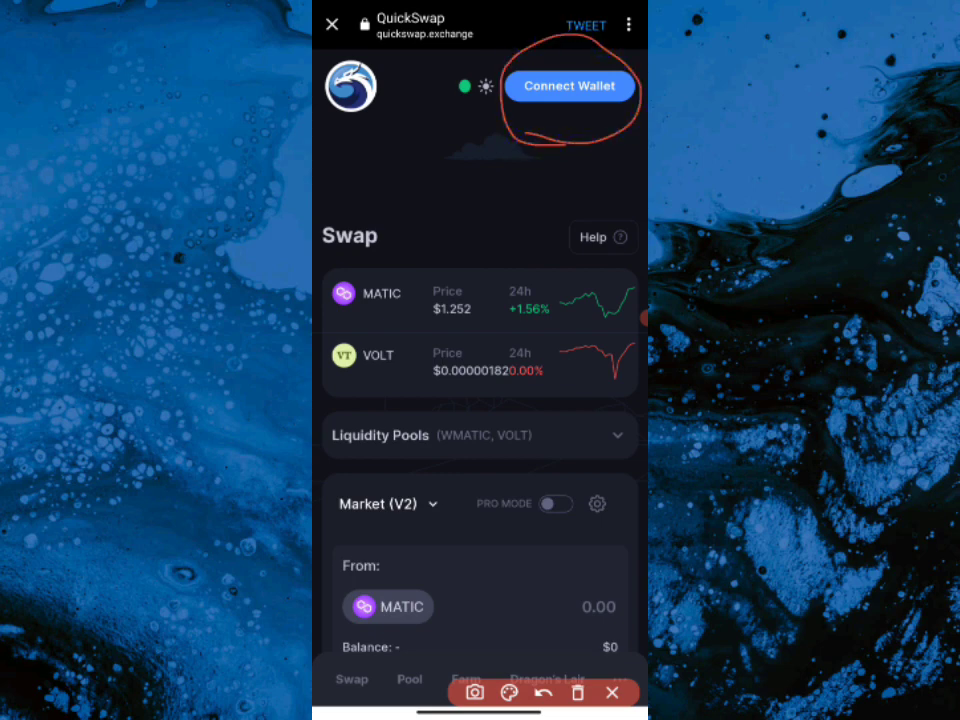
{"action": "left_click", "coordinate": [612, 692]}
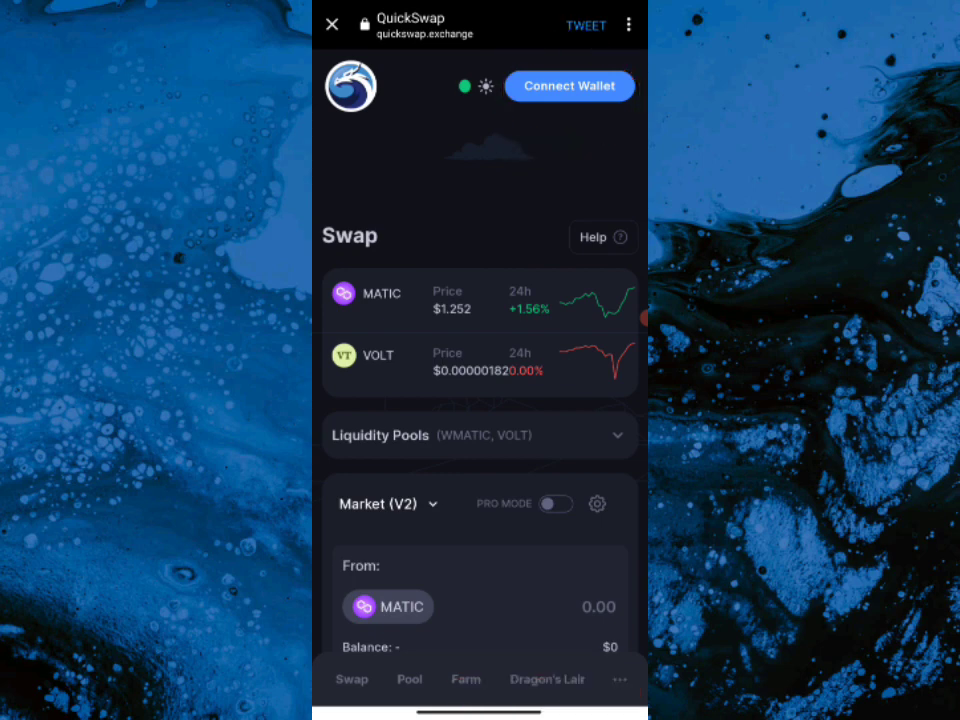
Step: Choose WalletConnect as the wallet connection method
{"action": "left_click", "coordinate": [569, 86]}
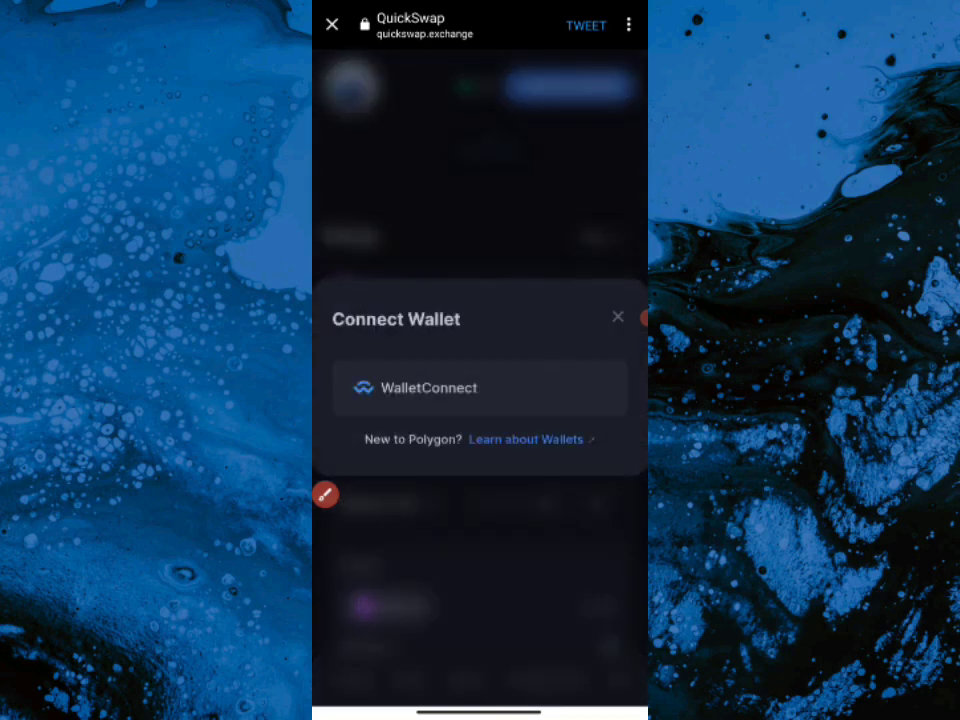
{"action": "left_click", "coordinate": [480, 388]}
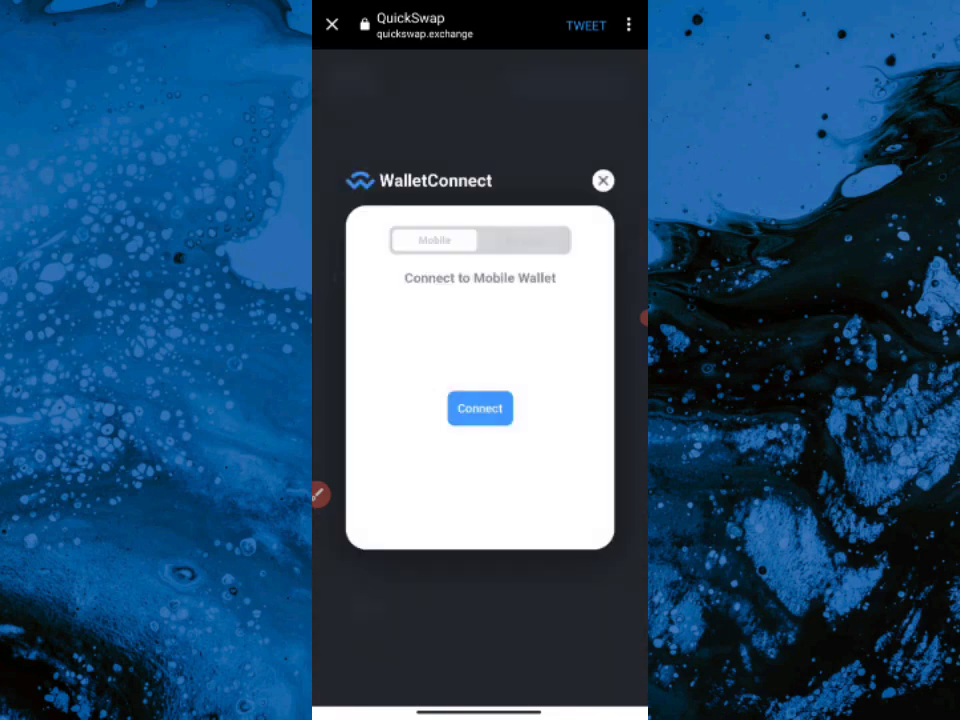
{"action": "left_click", "coordinate": [318, 494]}
{"action": "left_click_drag", "start_coordinate": [565, 140], "coordinate": [525, 133]}
{"action": "mouse_move", "coordinate": [456, 367]}
{"action": "left_mouse_down"}
{"action": "mouse_move", "coordinate": [422, 407]}
{"action": "mouse_move", "coordinate": [448, 360]}
{"action": "left_mouse_up"}
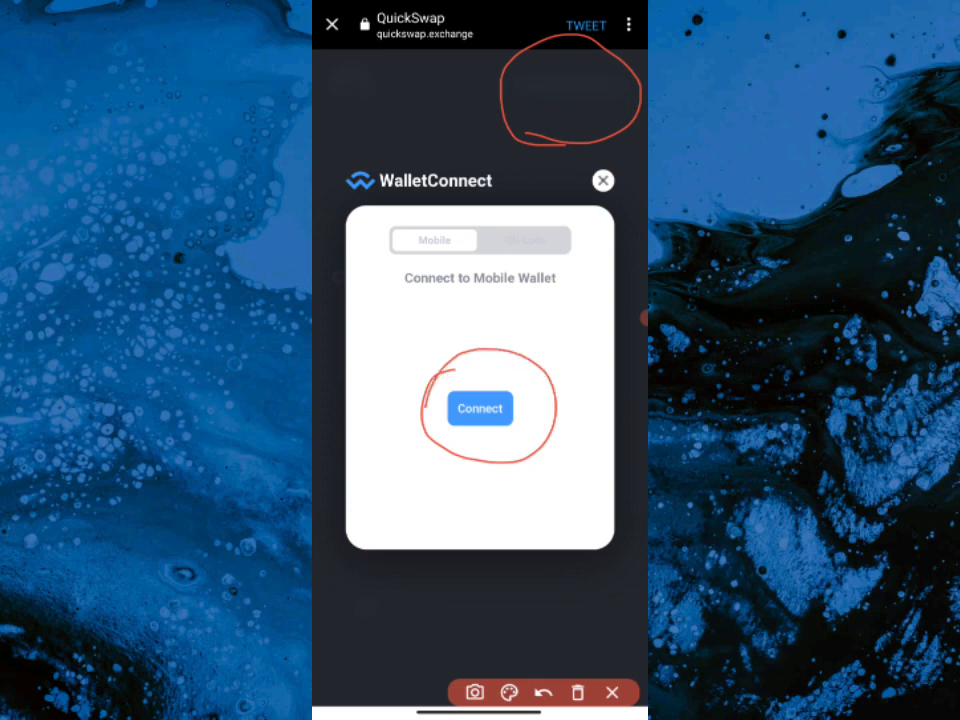
{"action": "left_click", "coordinate": [611, 692]}
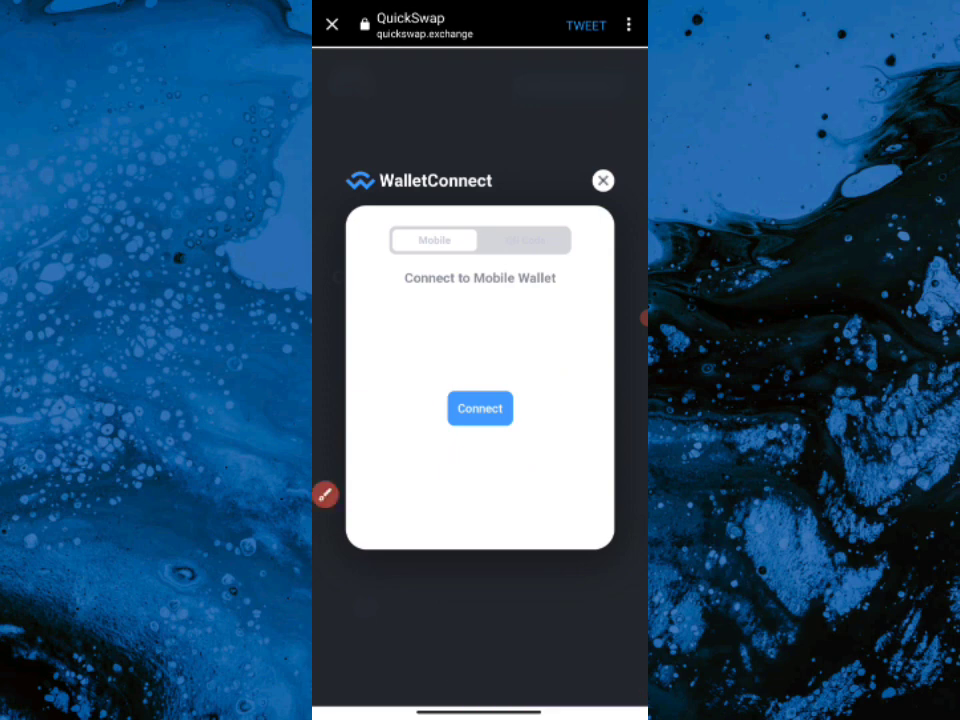
Step: Hand the WalletConnect connection off to Trust Wallet and approve it
{"action": "left_click", "coordinate": [480, 408]}
{"action": "left_click", "coordinate": [326, 494]}
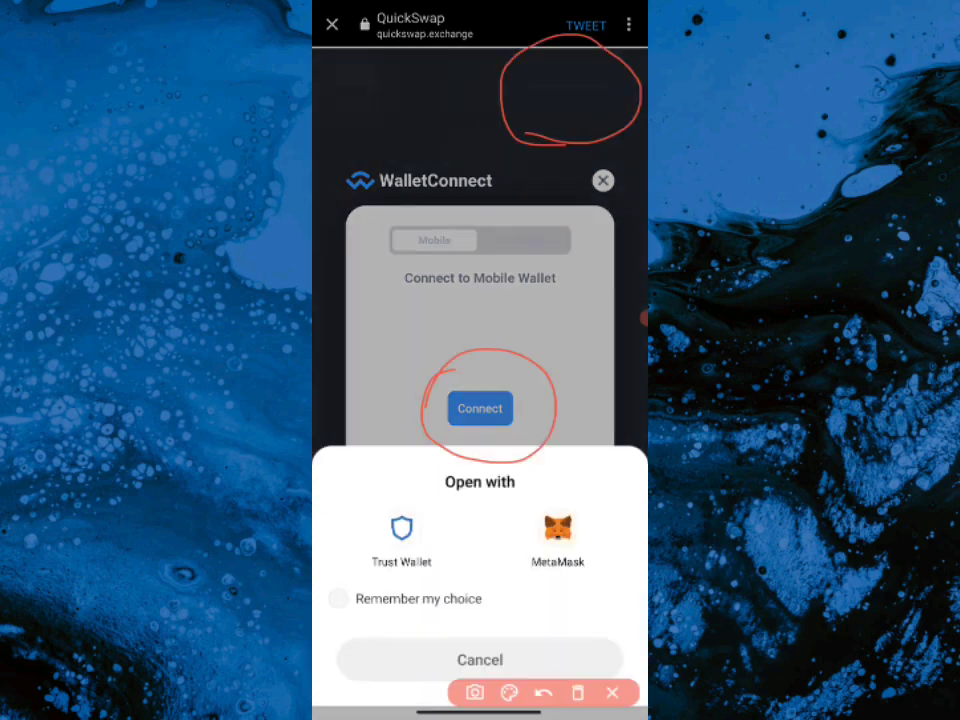
{"action": "mouse_move", "coordinate": [386, 497]}
{"action": "left_mouse_down"}
{"action": "mouse_move", "coordinate": [354, 606]}
{"action": "mouse_move", "coordinate": [425, 490]}
{"action": "left_mouse_up"}
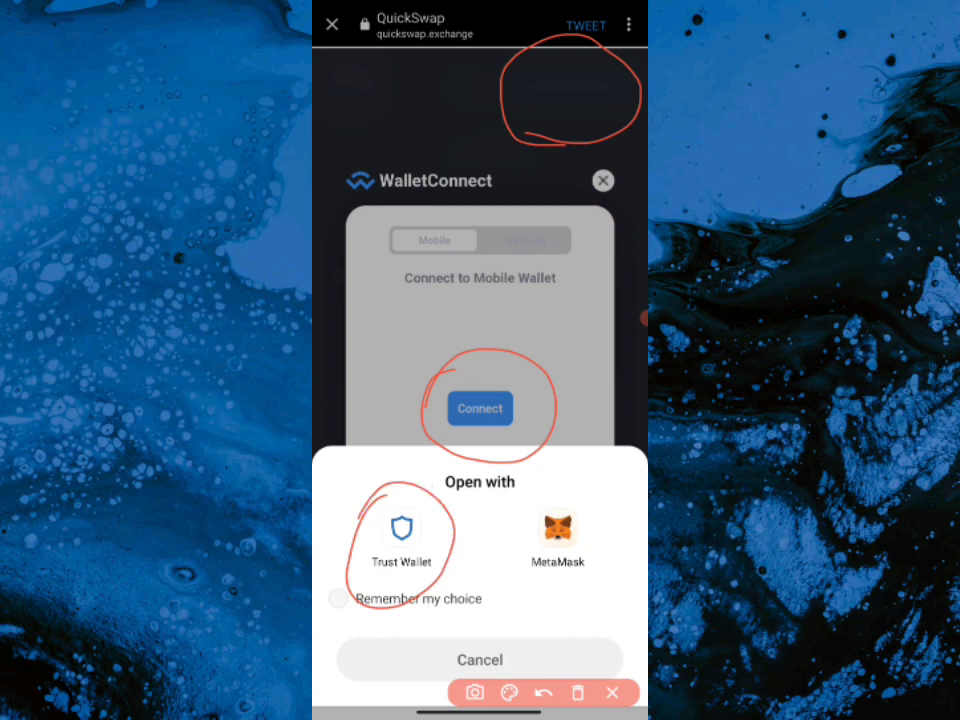
{"action": "mouse_move", "coordinate": [530, 500]}
{"action": "left_mouse_down"}
{"action": "mouse_move", "coordinate": [604, 583]}
{"action": "mouse_move", "coordinate": [535, 505]}
{"action": "left_mouse_up"}
{"action": "left_click", "coordinate": [611, 692]}
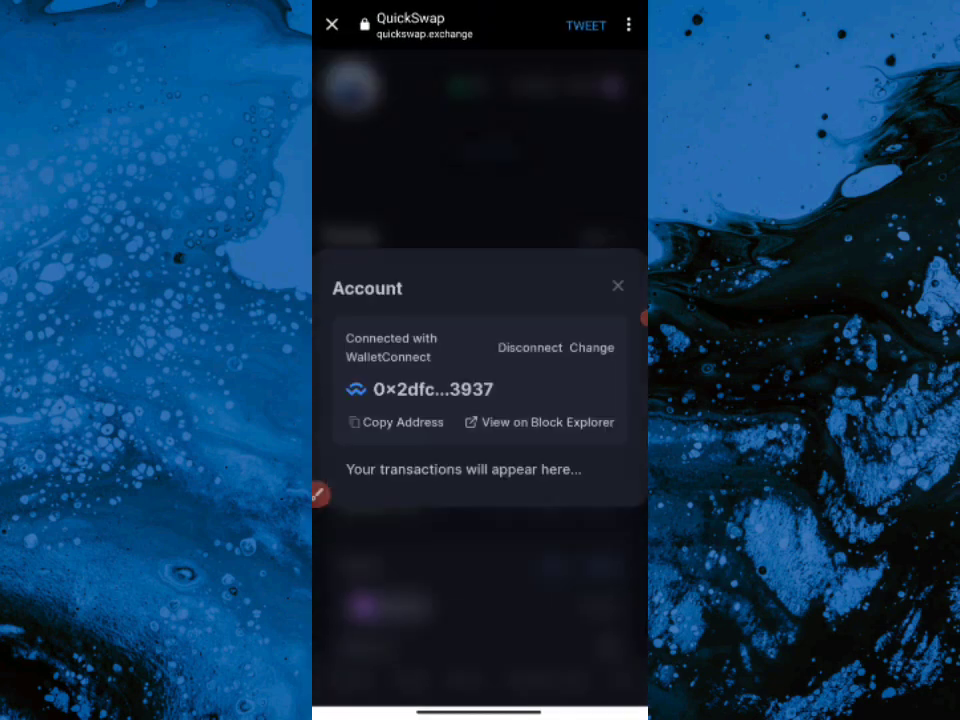
{"action": "scroll", "coordinate": [480, 400], "scroll_direction": "down", "scroll_amount": 5}
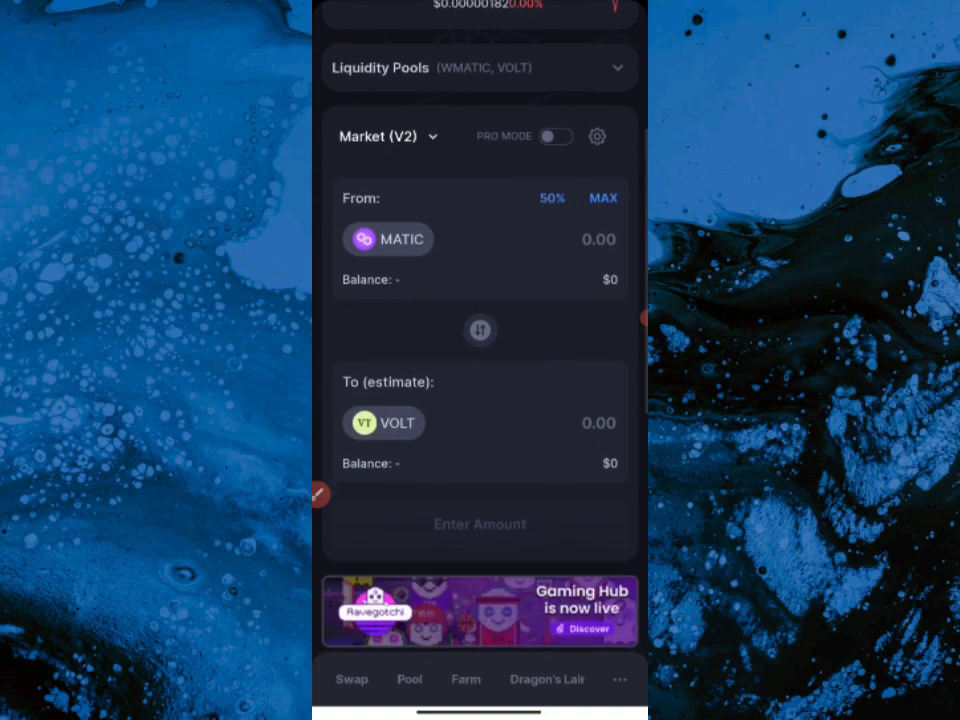
{"action": "scroll", "coordinate": [480, 360], "scroll_direction": "up", "scroll_amount": 1}
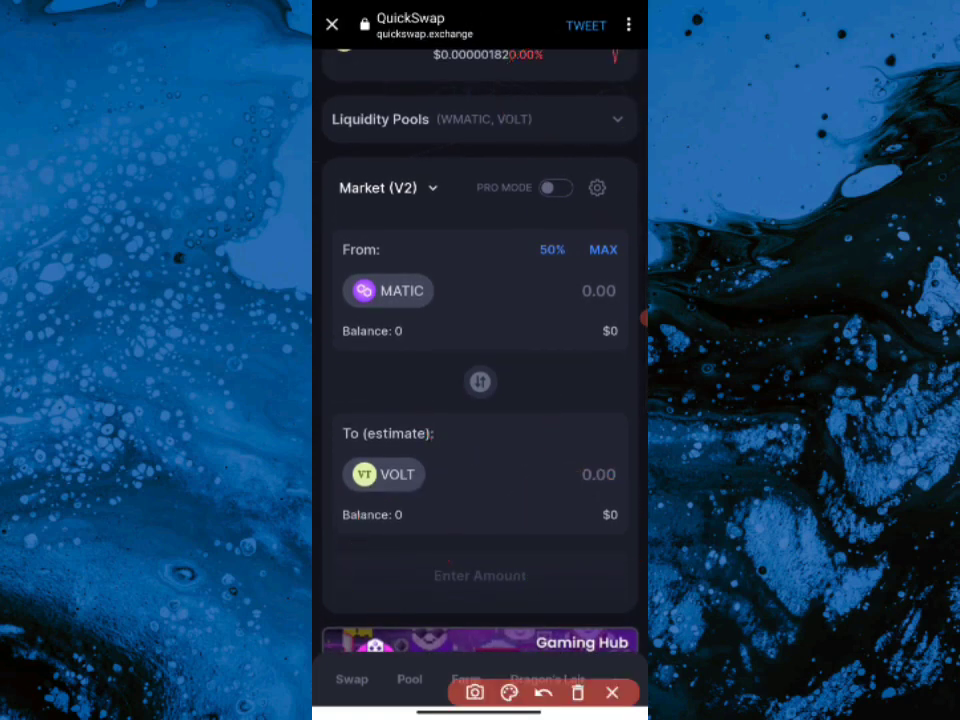
{"action": "mouse_move", "coordinate": [553, 318]}
{"action": "left_mouse_down"}
{"action": "mouse_move", "coordinate": [632, 281]}
{"action": "mouse_move", "coordinate": [560, 318]}
{"action": "left_mouse_up"}
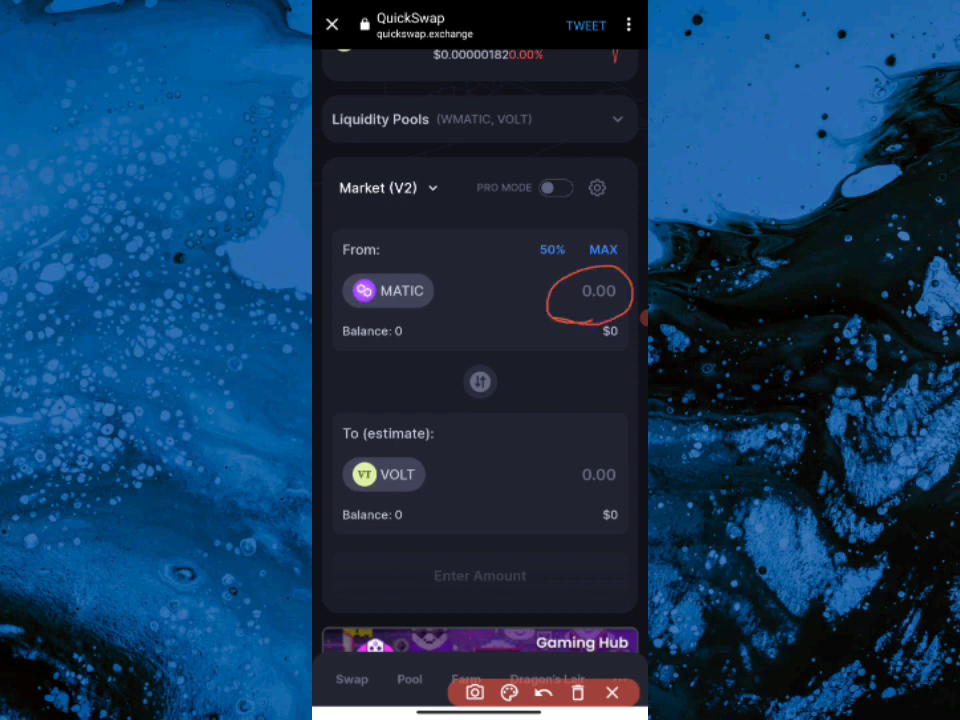
{"action": "mouse_move", "coordinate": [566, 493]}
{"action": "left_mouse_down"}
{"action": "mouse_move", "coordinate": [599, 446]}
{"action": "mouse_move", "coordinate": [580, 500]}
{"action": "left_mouse_up"}
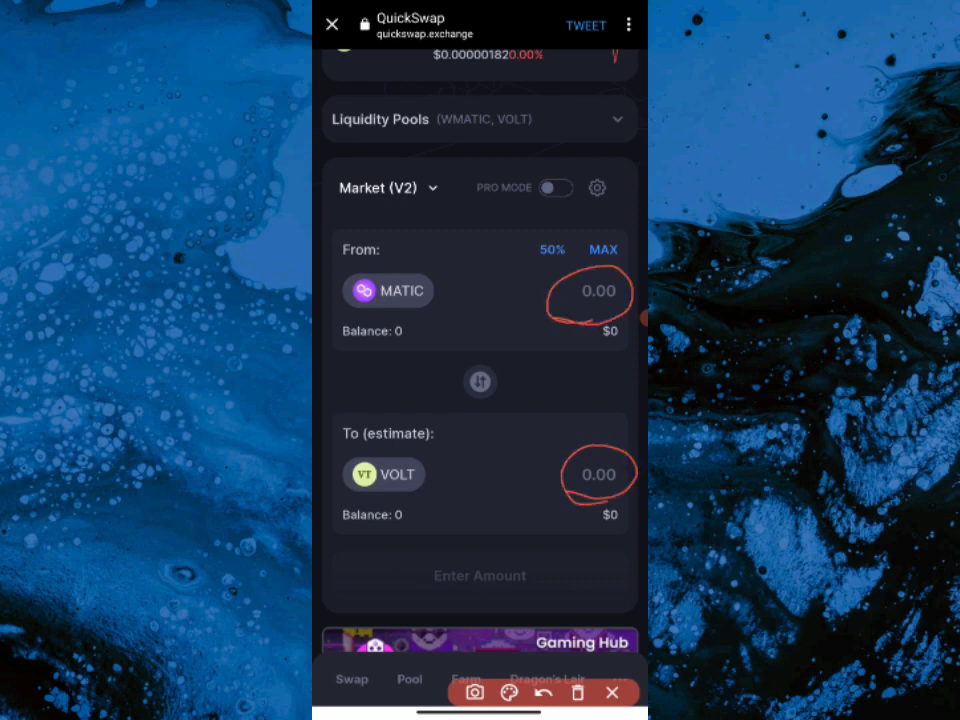
{"action": "left_click", "coordinate": [612, 692]}
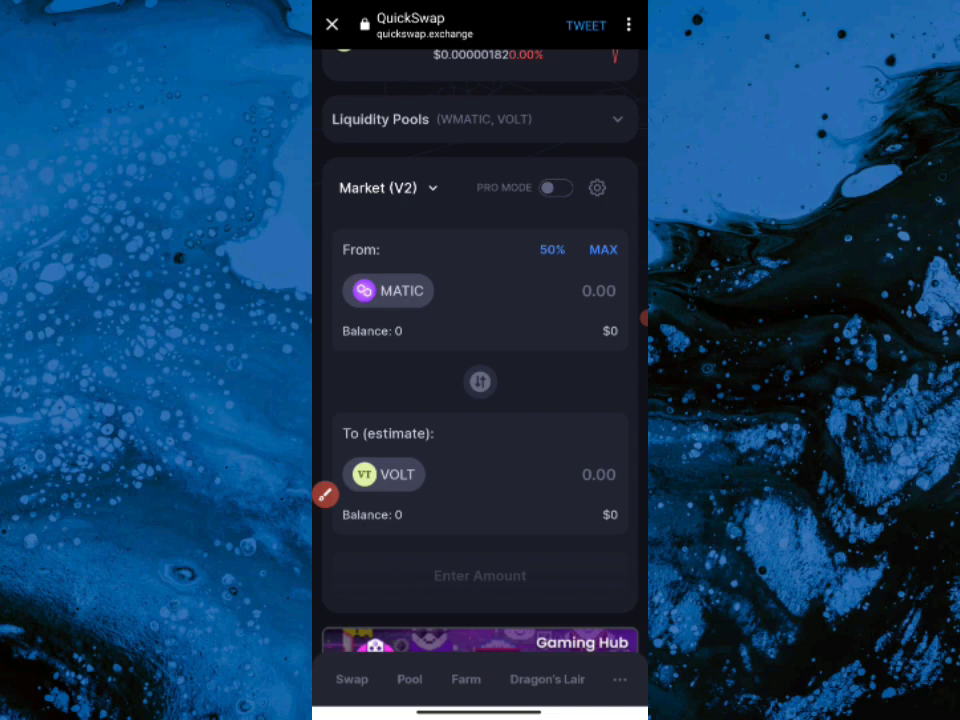
Step: Enter 2000 MATIC in the From field to get the VOLT estimate
{"action": "left_click", "coordinate": [598, 290]}
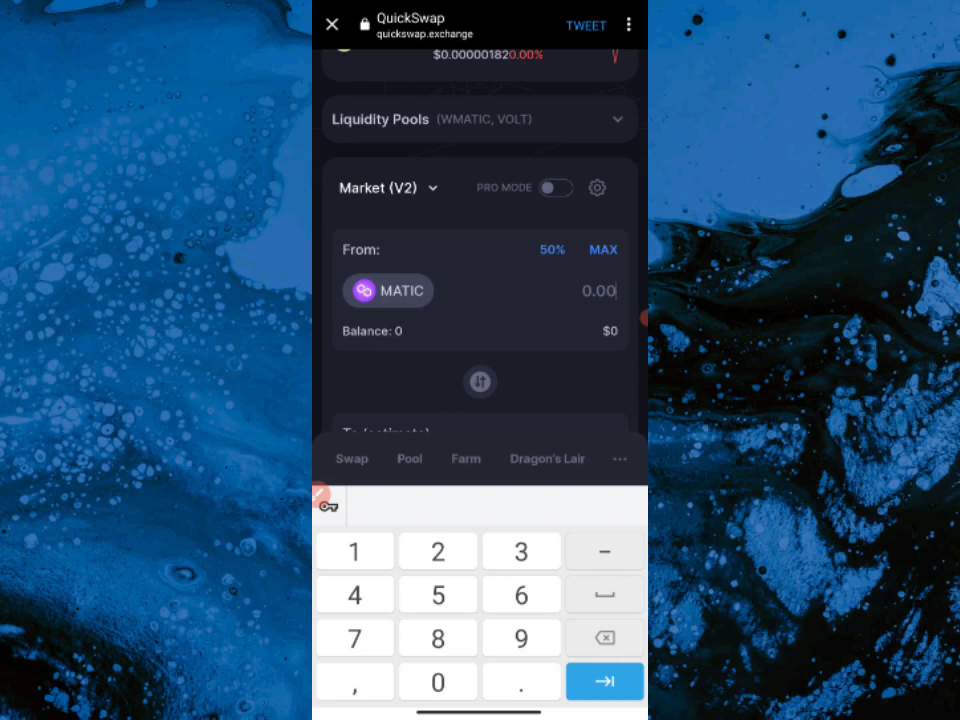
{"action": "type", "text": "20"}
{"action": "type", "text": "00"}
{"action": "key", "text": "Escape"}
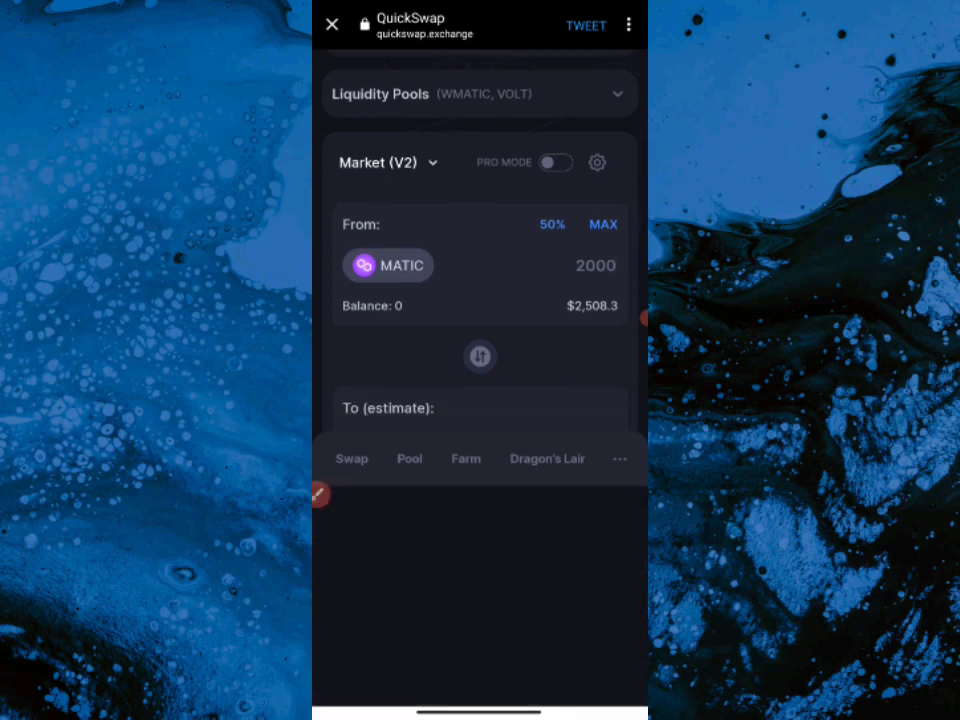
{"action": "scroll", "coordinate": [480, 400], "scroll_direction": "down", "scroll_amount": 2}
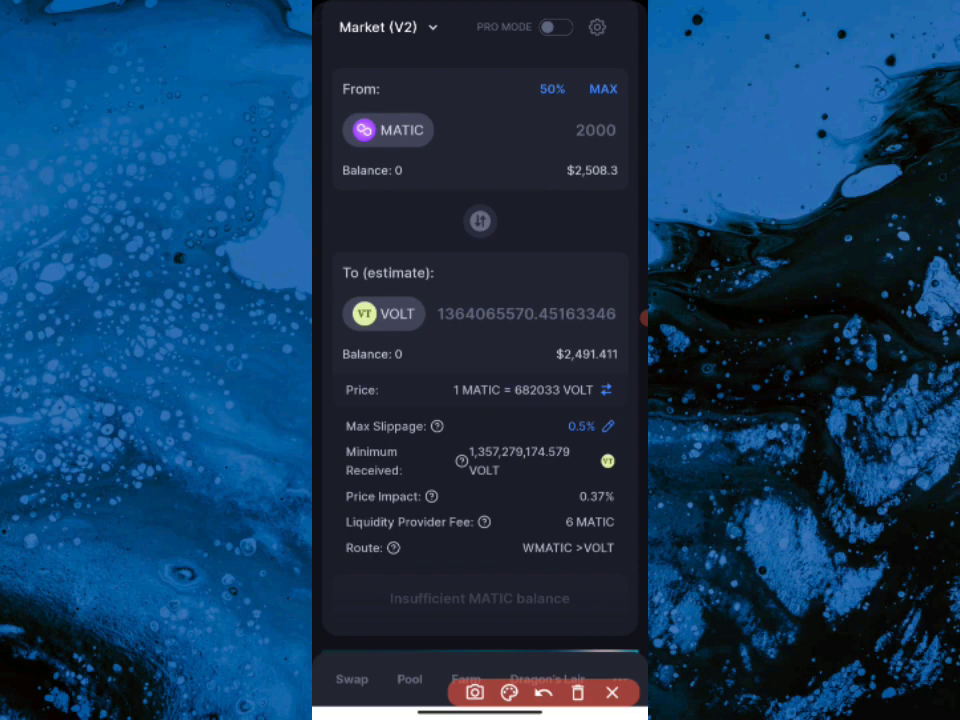
Step: Annotate the MATIC and VOLT dollar values and the swap-direction arrow
{"action": "mouse_move", "coordinate": [628, 152]}
{"action": "left_mouse_down"}
{"action": "mouse_move", "coordinate": [560, 208]}
{"action": "mouse_move", "coordinate": [590, 146]}
{"action": "mouse_move", "coordinate": [630, 150]}
{"action": "left_mouse_up"}
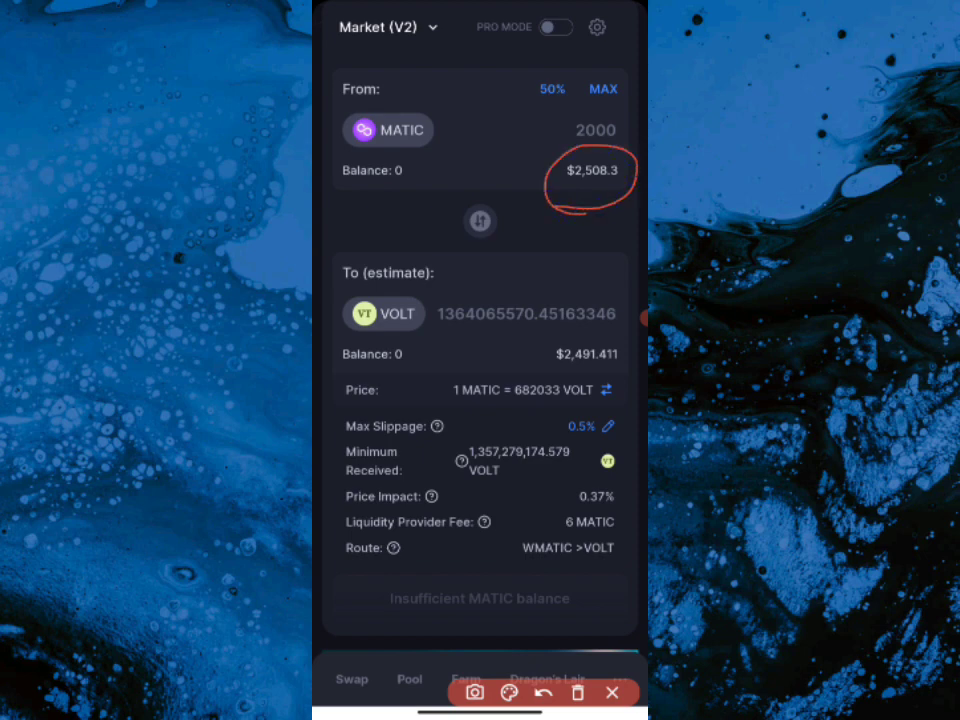
{"action": "mouse_move", "coordinate": [628, 345]}
{"action": "left_mouse_down"}
{"action": "mouse_move", "coordinate": [560, 372]}
{"action": "mouse_move", "coordinate": [628, 340]}
{"action": "left_mouse_up"}
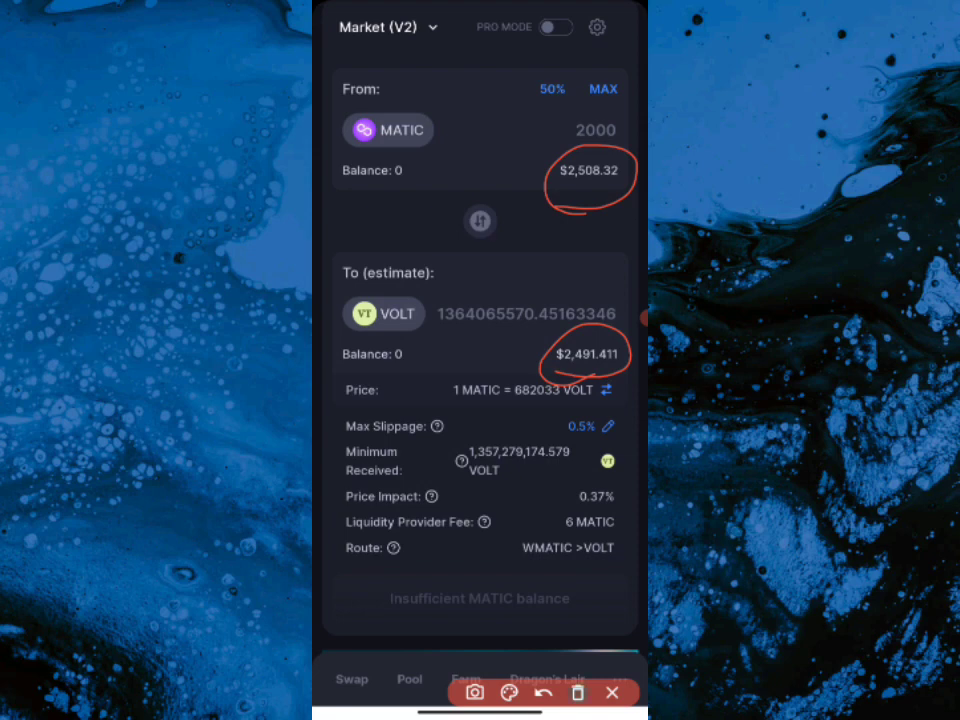
{"action": "left_click", "coordinate": [612, 692]}
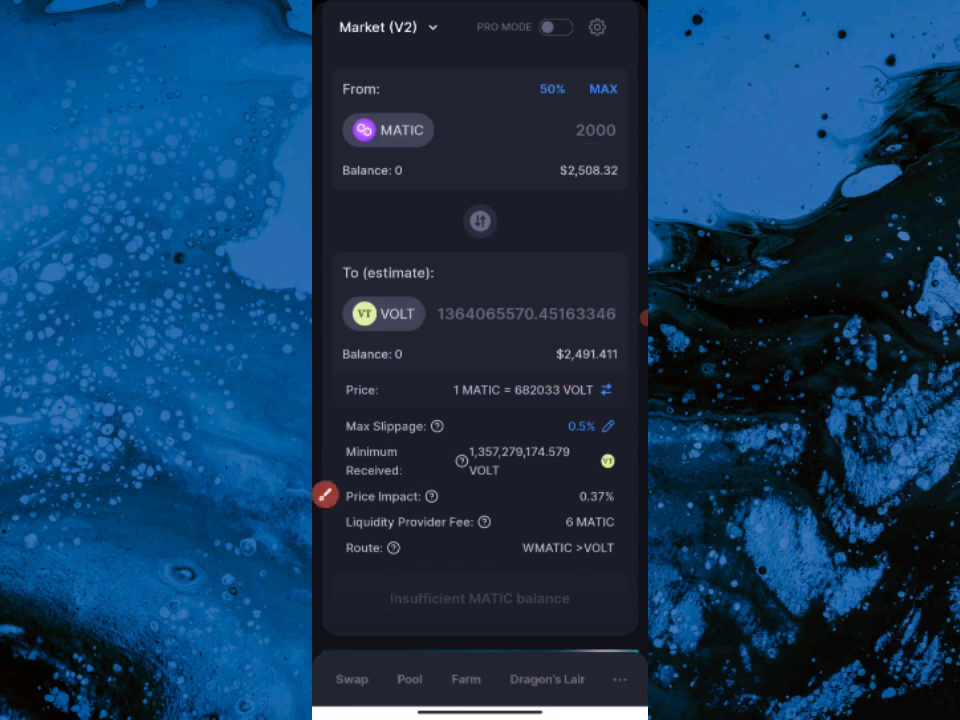
{"action": "scroll", "coordinate": [480, 400], "scroll_direction": "up", "scroll_amount": 5}
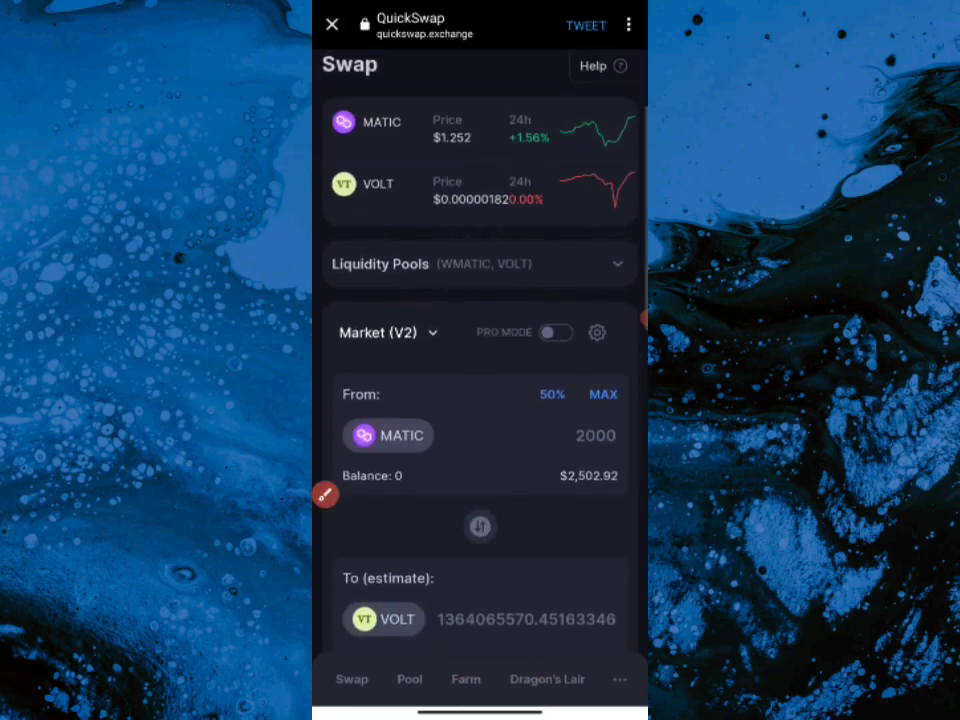
{"action": "scroll", "coordinate": [480, 400], "scroll_direction": "down", "scroll_amount": 5}
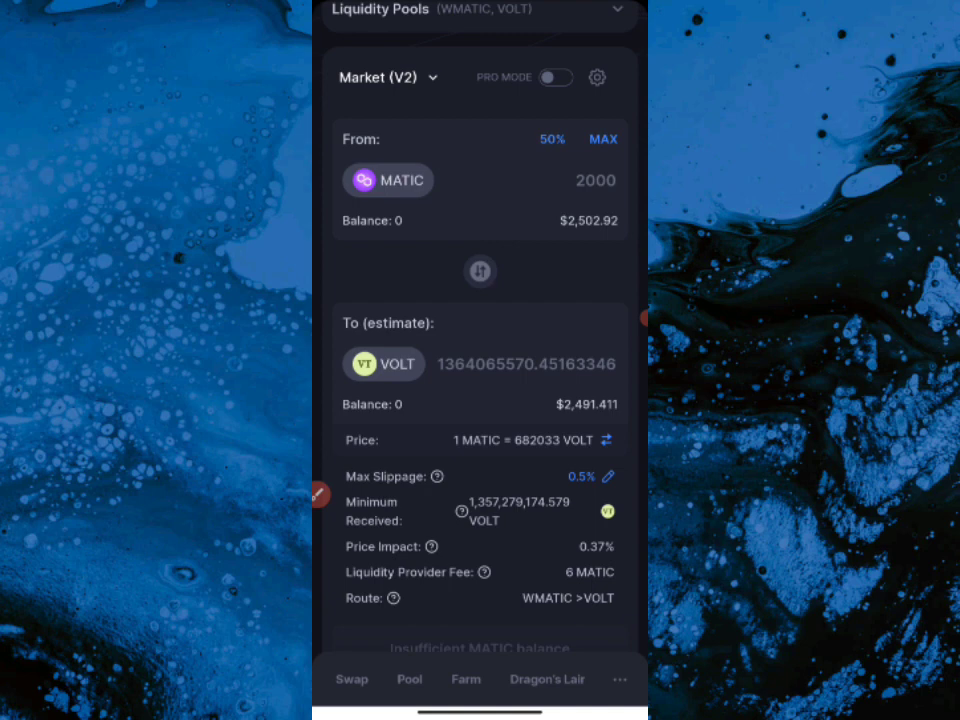
{"action": "left_click", "coordinate": [318, 493]}
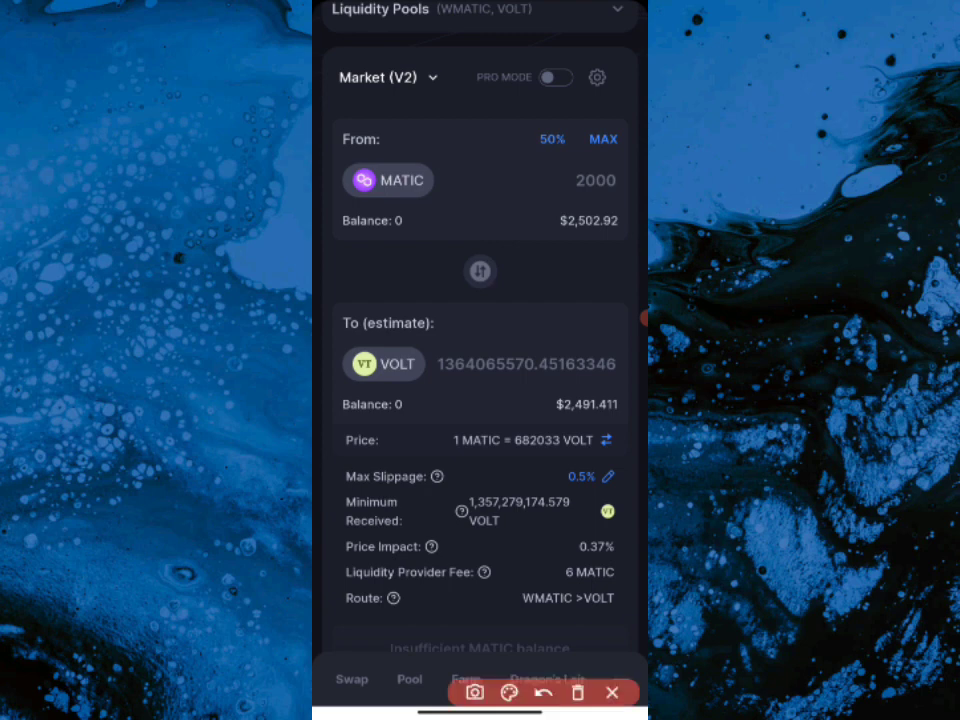
{"action": "mouse_move", "coordinate": [452, 255]}
{"action": "left_mouse_down"}
{"action": "mouse_move", "coordinate": [482, 290]}
{"action": "mouse_move", "coordinate": [448, 262]}
{"action": "left_mouse_up"}
{"action": "left_click", "coordinate": [578, 692]}
{"action": "left_click", "coordinate": [612, 692]}
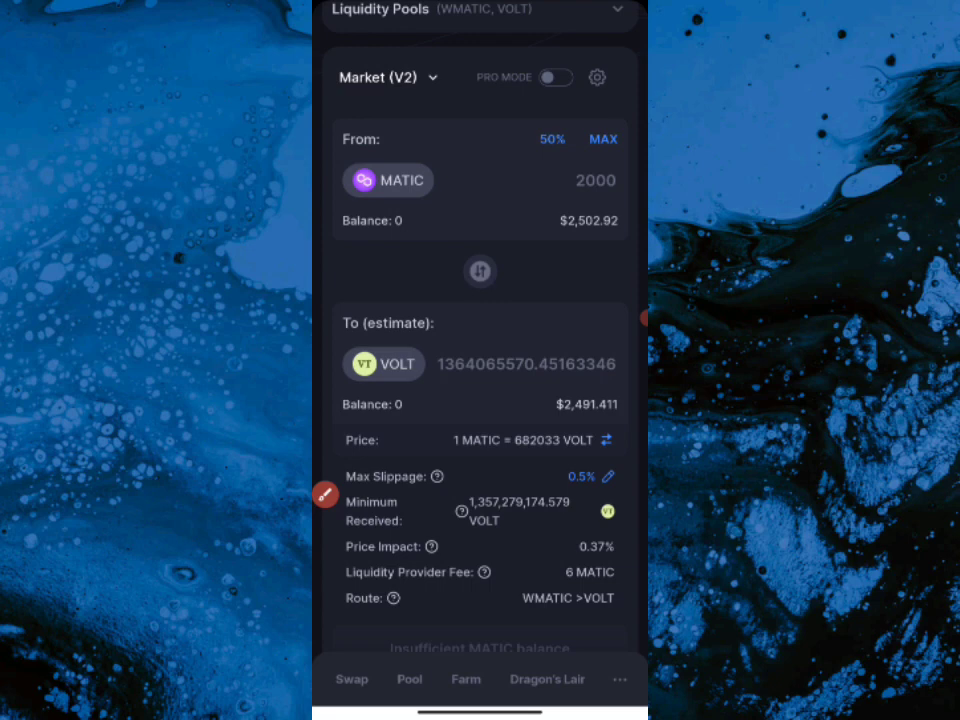
Step: Flip the swap to sell about 1.38 billion VOLT for 2000 MATIC, reviewing details
{"action": "left_click", "coordinate": [480, 271]}
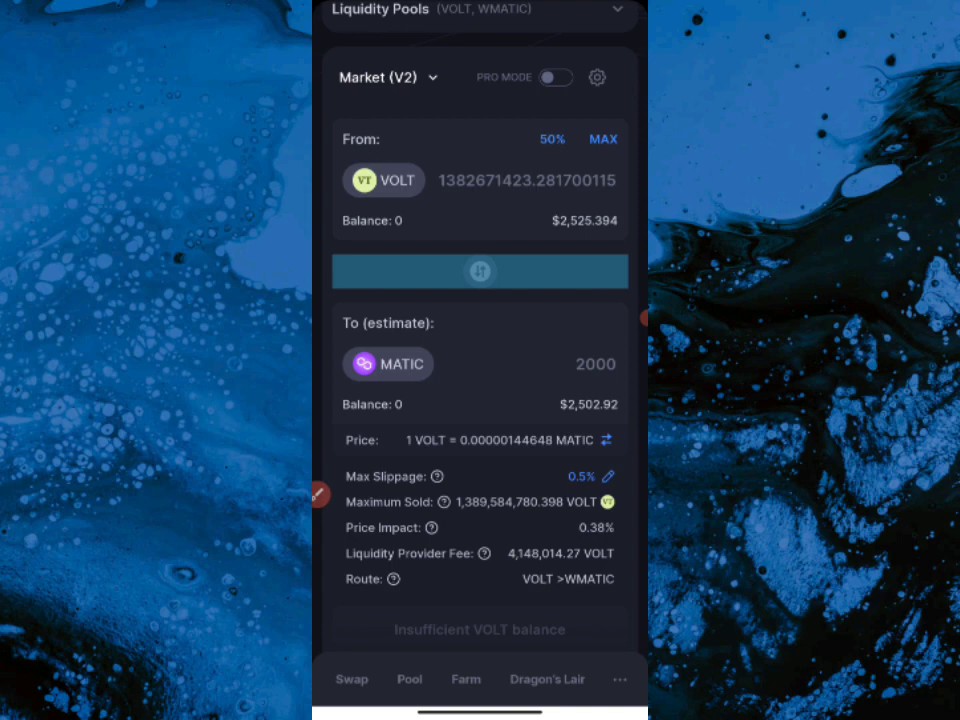
{"action": "left_click", "coordinate": [318, 494]}
{"action": "left_click_drag", "start_coordinate": [378, 228], "coordinate": [345, 155]}
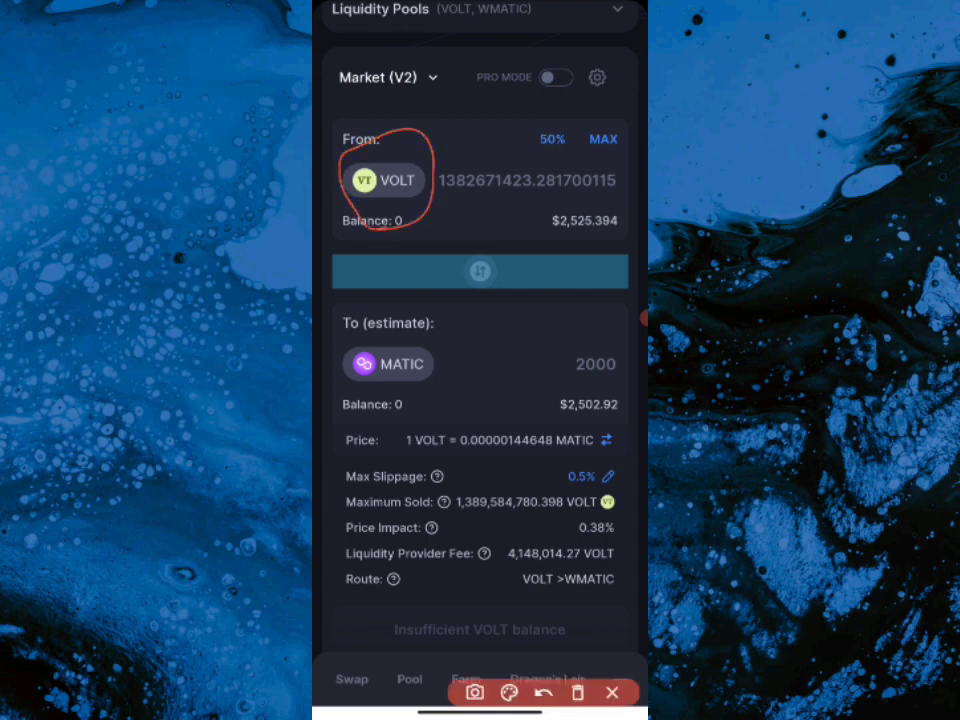
{"action": "mouse_move", "coordinate": [343, 350]}
{"action": "left_mouse_down"}
{"action": "mouse_move", "coordinate": [440, 320]}
{"action": "mouse_move", "coordinate": [372, 392]}
{"action": "left_mouse_up"}
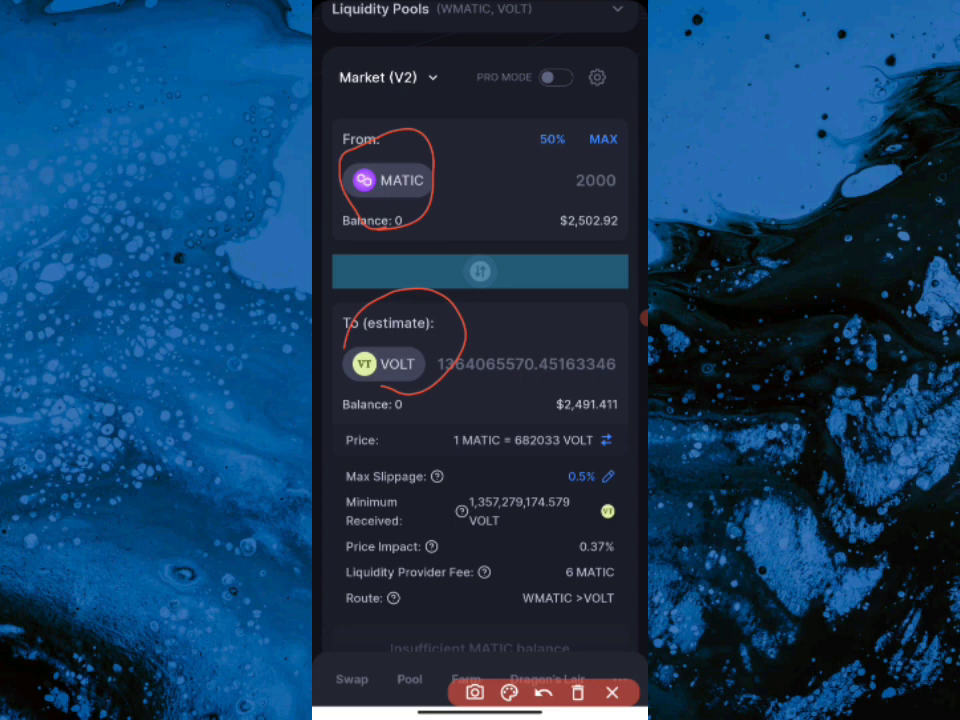
{"action": "left_click", "coordinate": [577, 692]}
{"action": "left_click", "coordinate": [612, 692]}
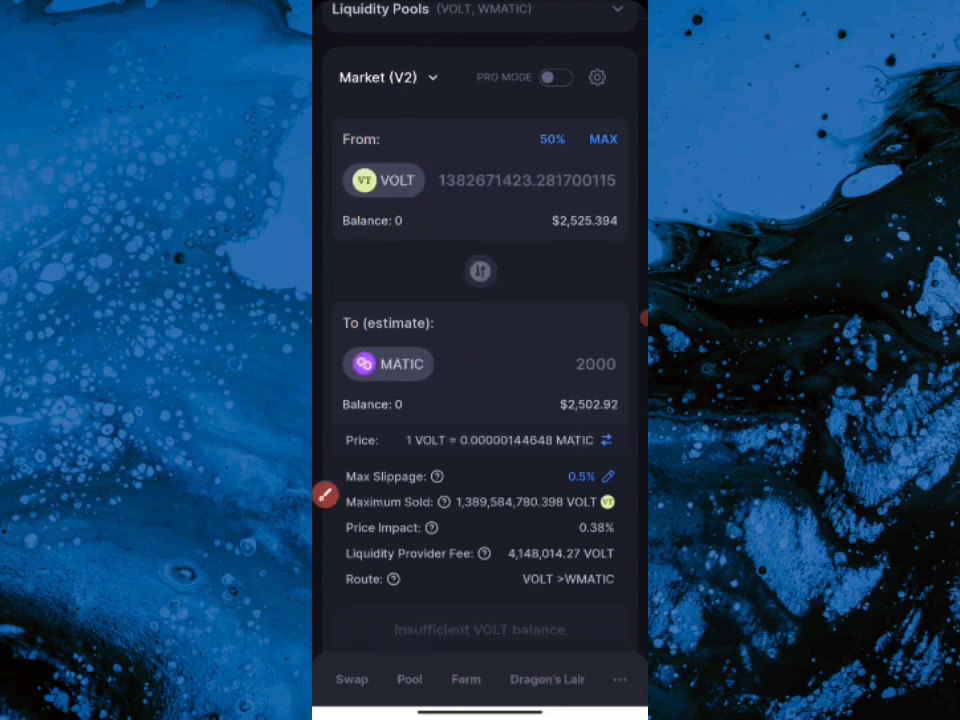
{"action": "scroll", "coordinate": [480, 360], "scroll_direction": "up", "scroll_amount": 5}
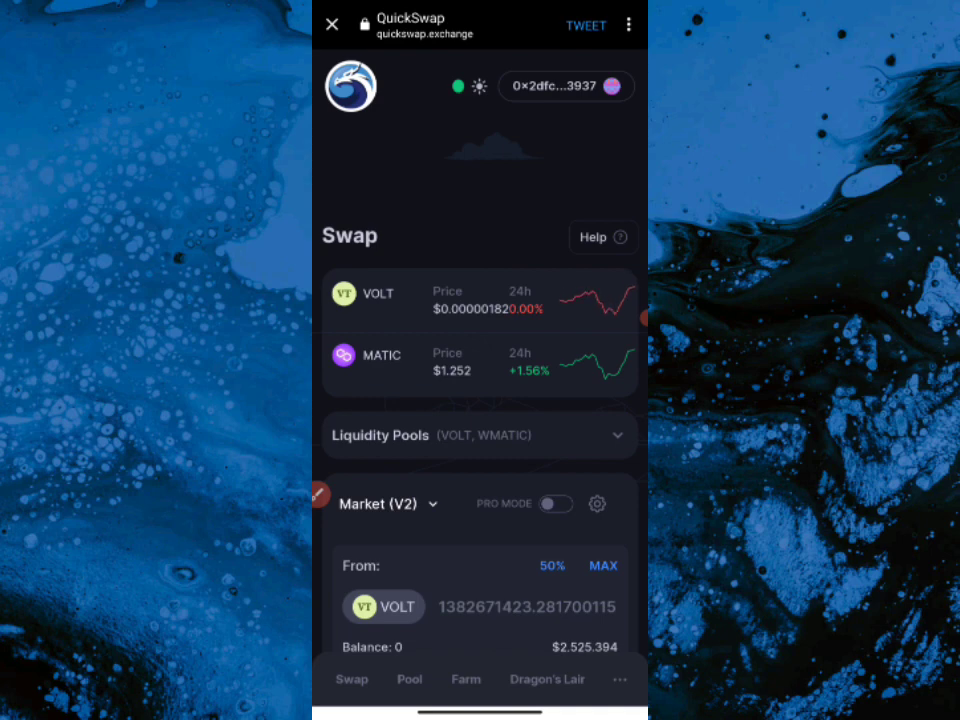
{"action": "scroll", "coordinate": [480, 400], "scroll_direction": "down", "scroll_amount": 5}
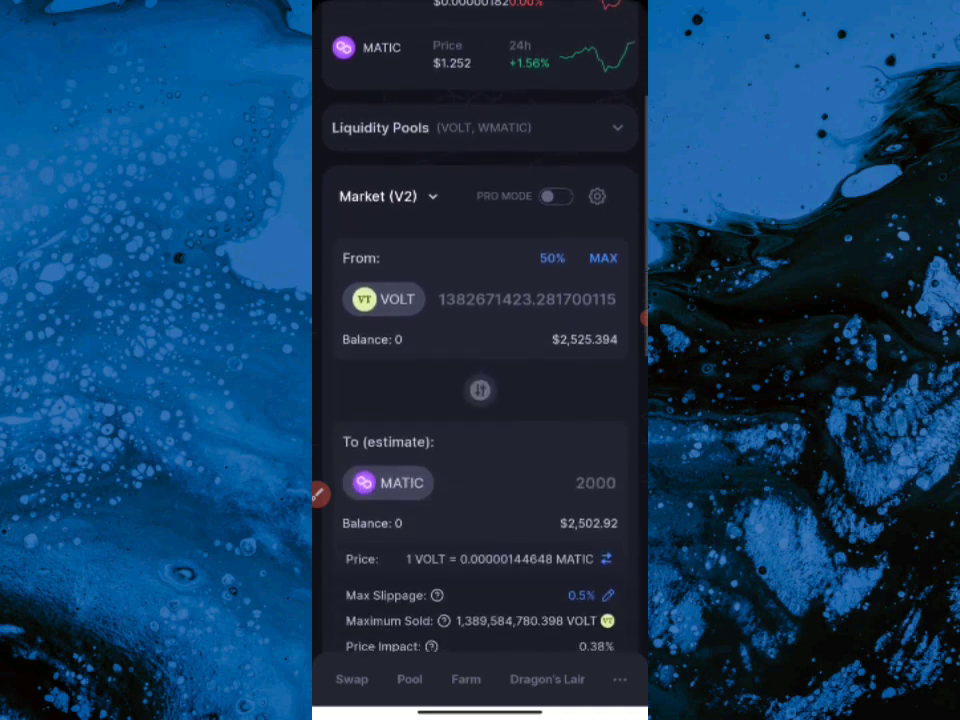
{"action": "scroll", "coordinate": [480, 360], "scroll_direction": "down", "scroll_amount": 5}
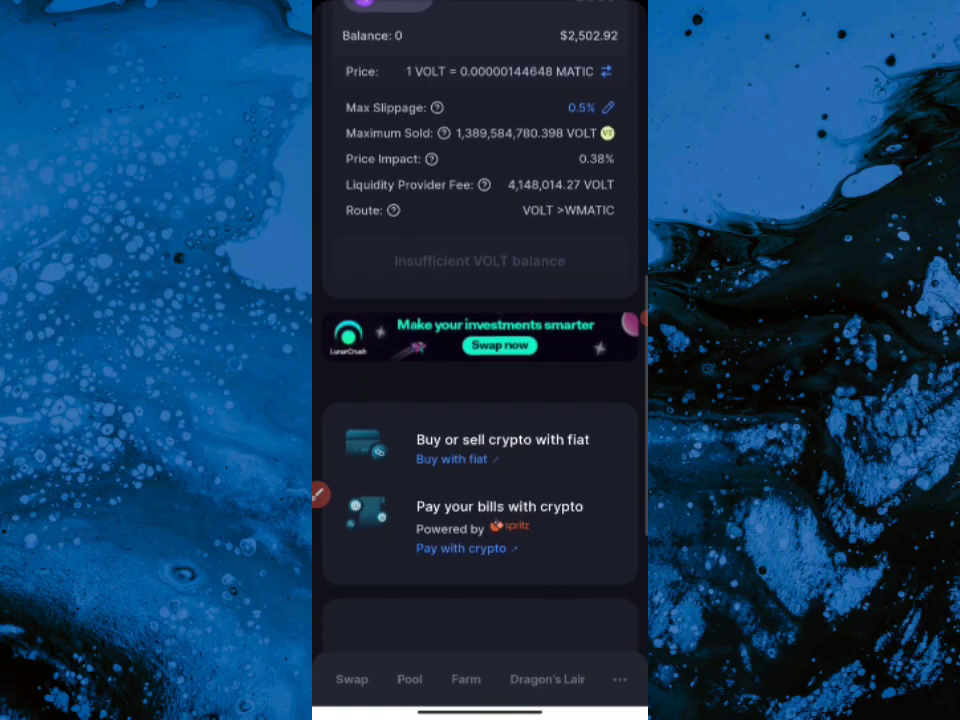